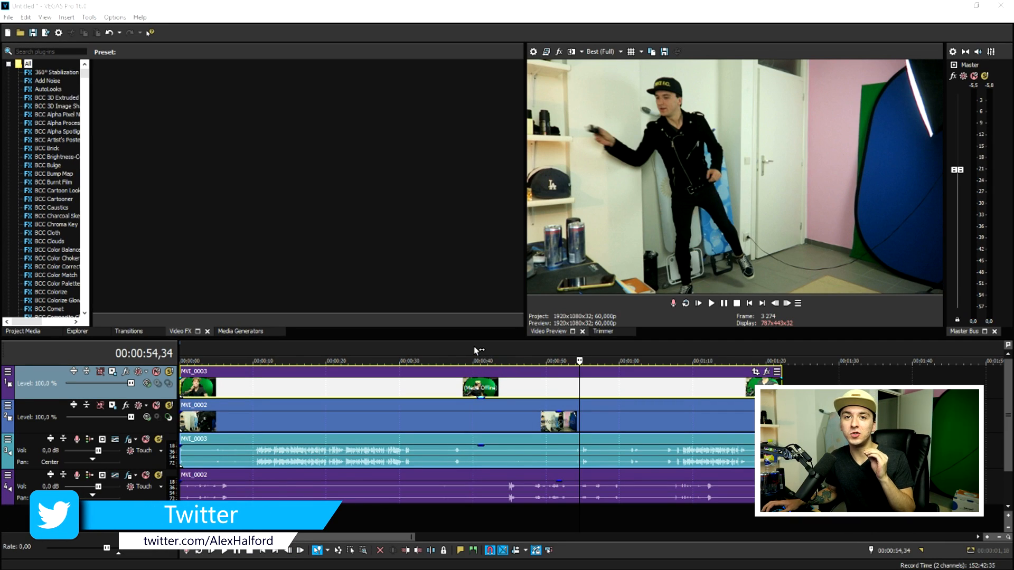
Step: Compare the MVI_0003 green-screen clip with the MVI_0002 background clip by temporarily lowering the upper clip's opacity and restoring it
left_click(495, 388)
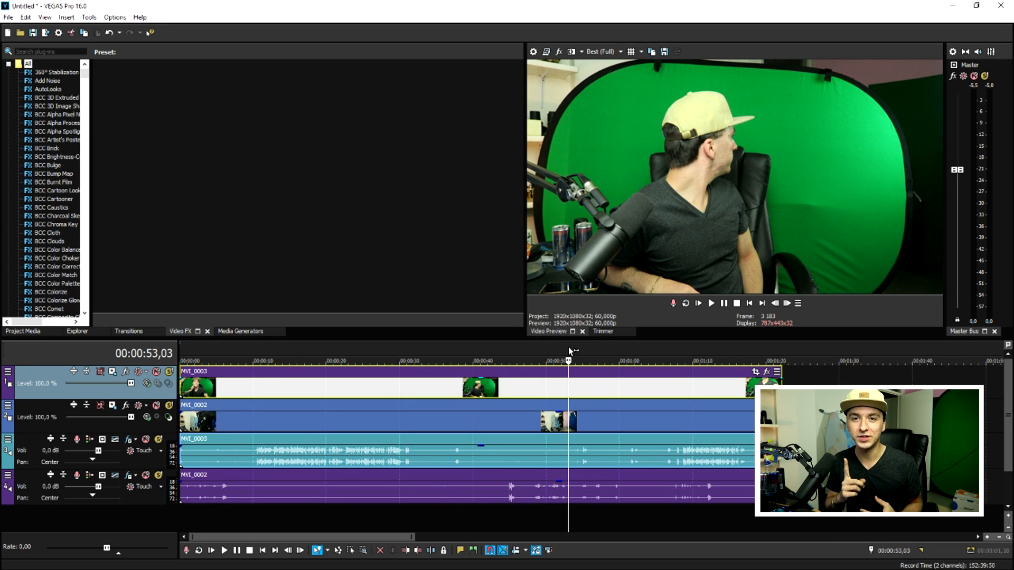
left_click(385, 347)
left_click(398, 348)
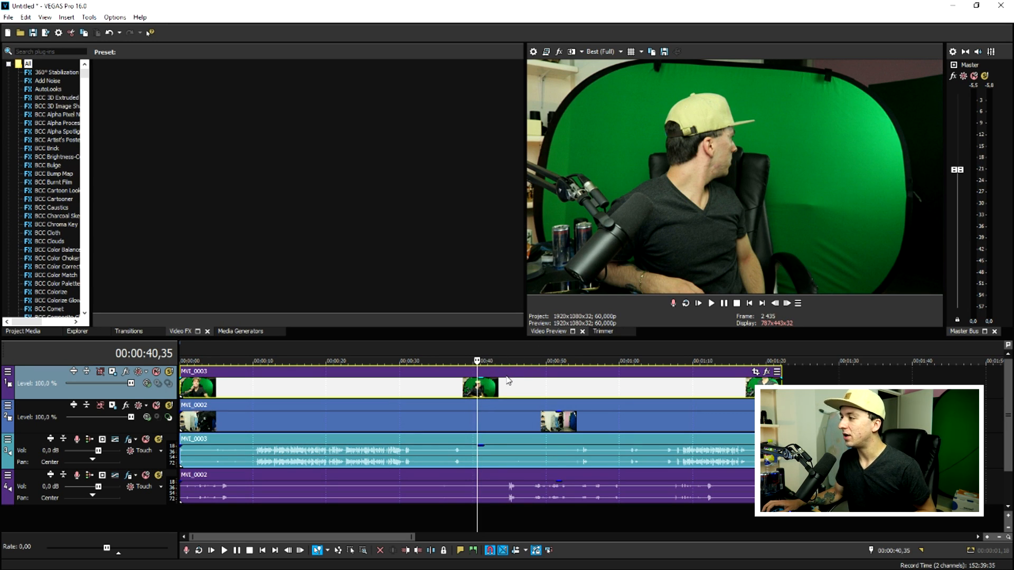
left_click_drag(508, 380, 510, 411)
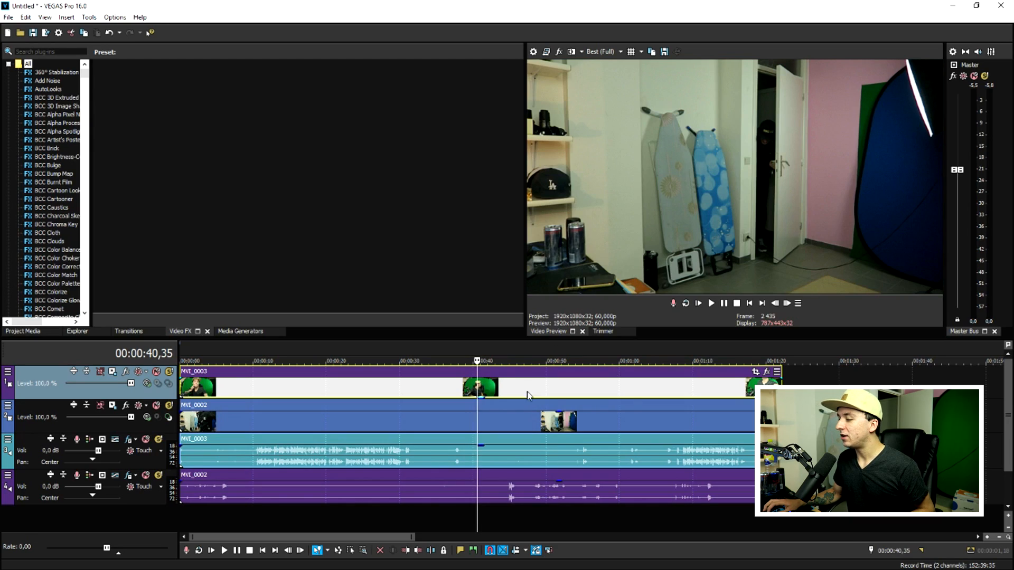
left_click(522, 393)
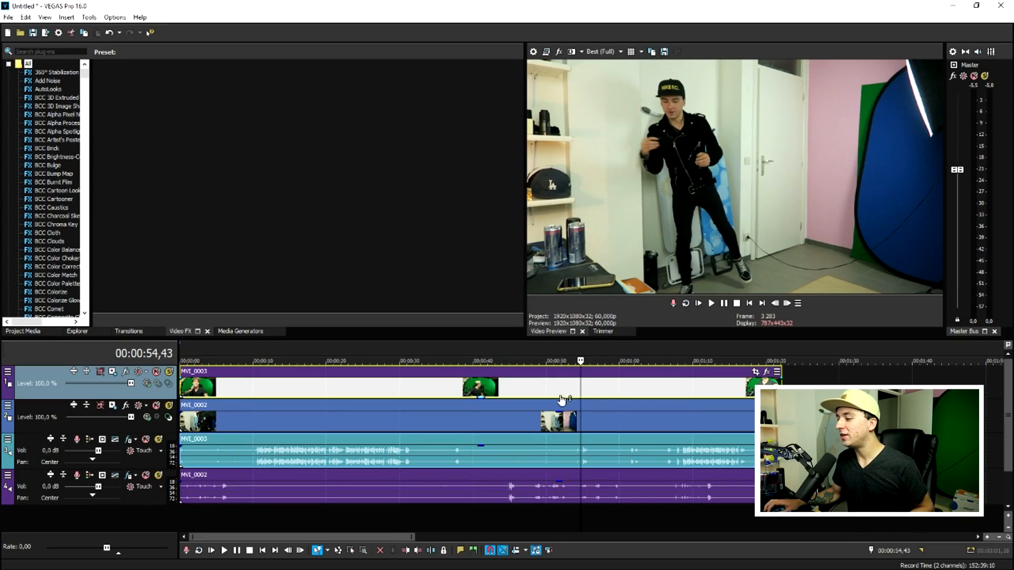
left_click_drag(558, 403, 563, 368)
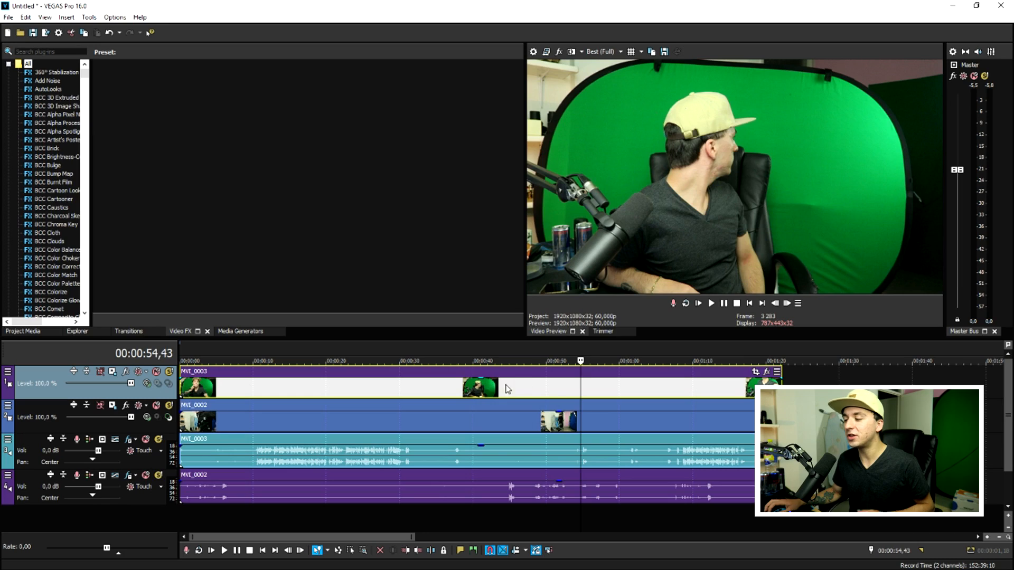
Step: Disable resampling for both video clips, MVI_0003 and MVI_0002
left_click(478, 391)
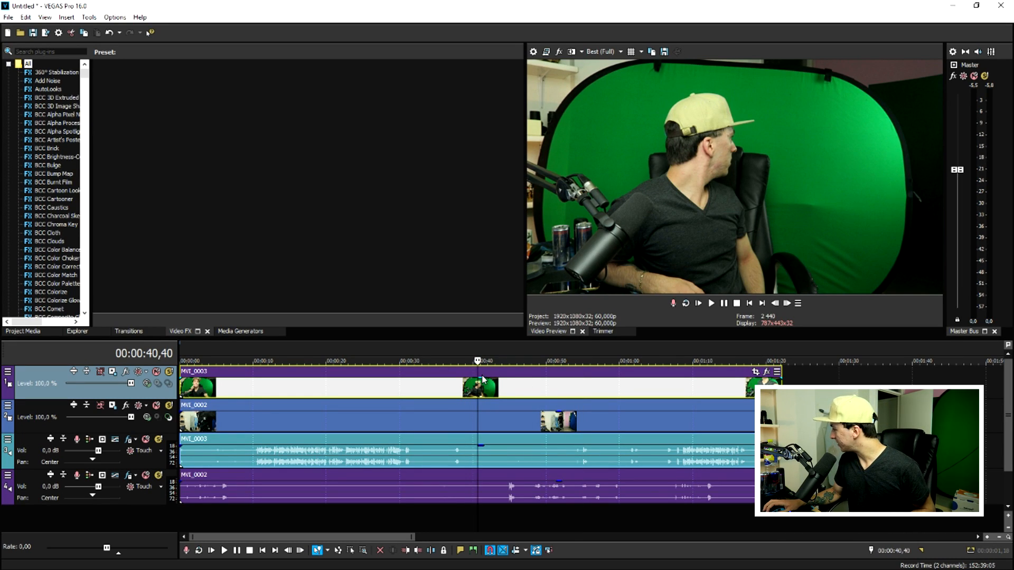
right_click(468, 389)
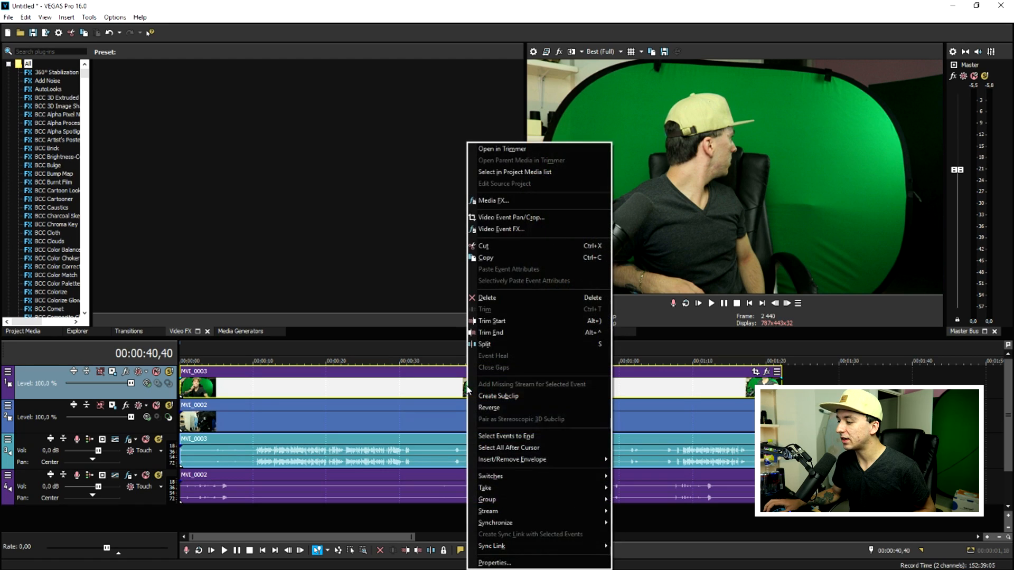
left_click(535, 550)
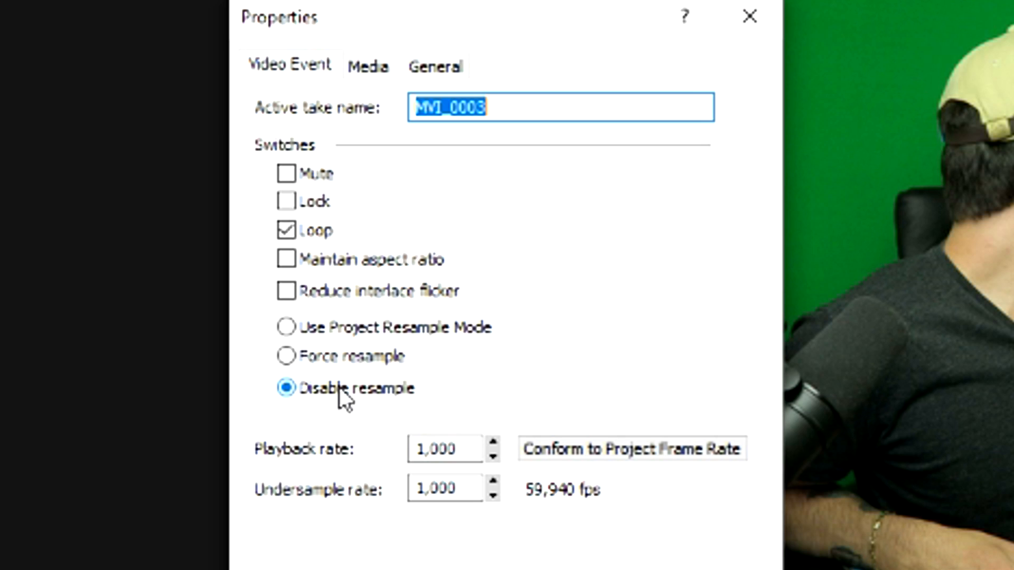
left_click(339, 388)
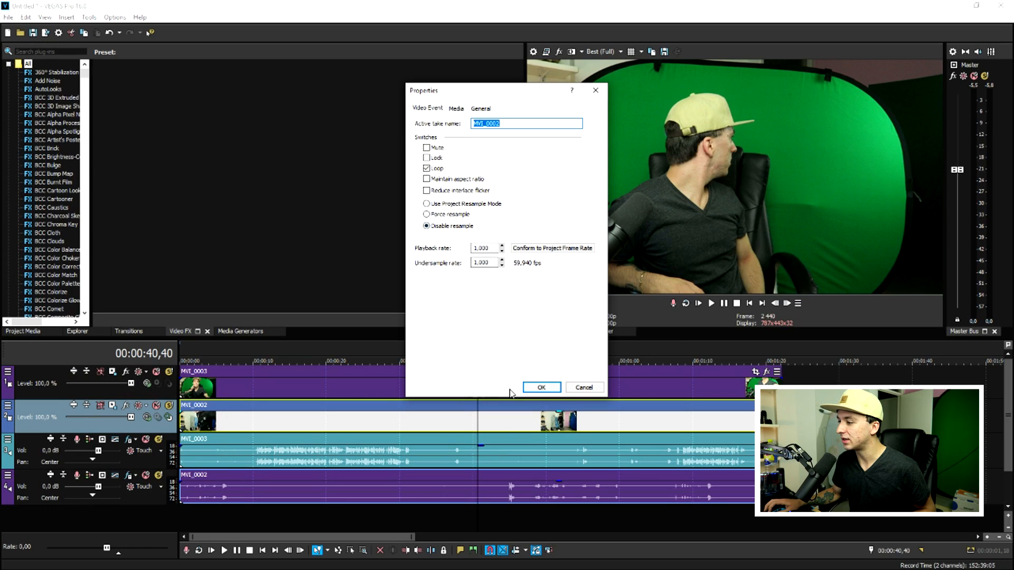
left_click(541, 387)
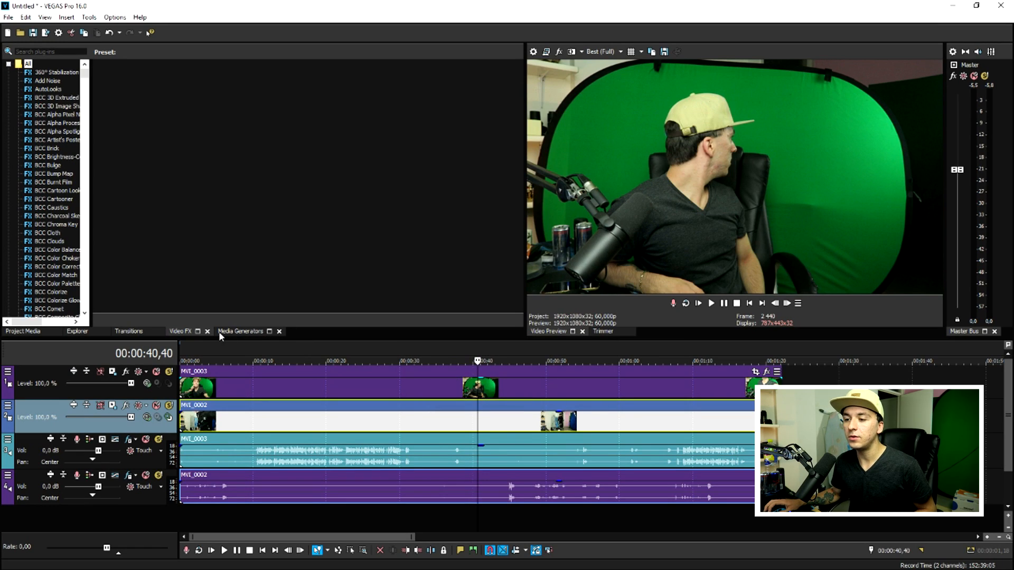
Step: Apply the last custom preset of the Brightness and Contrast effect to the MVI_0003 clip
scroll(65, 202, "down", 10)
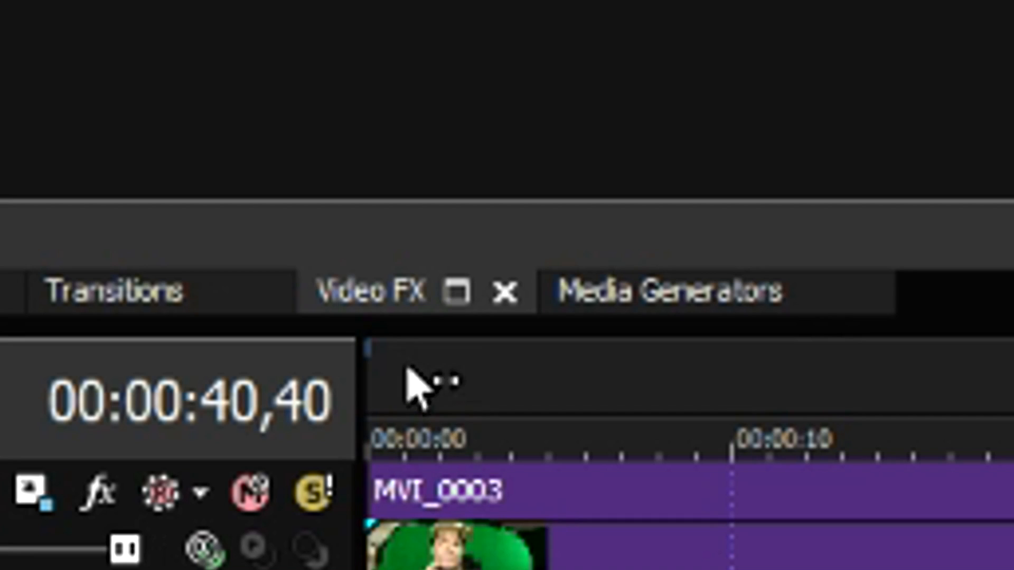
scroll(59, 228, "down", 15)
scroll(153, 264, "down", 20)
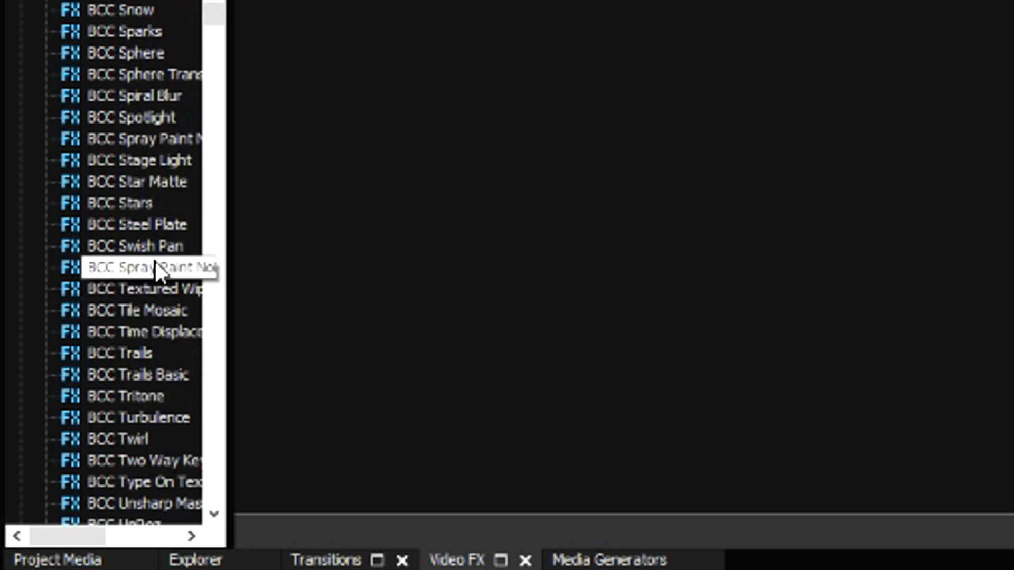
left_click(154, 182)
left_click(341, 227)
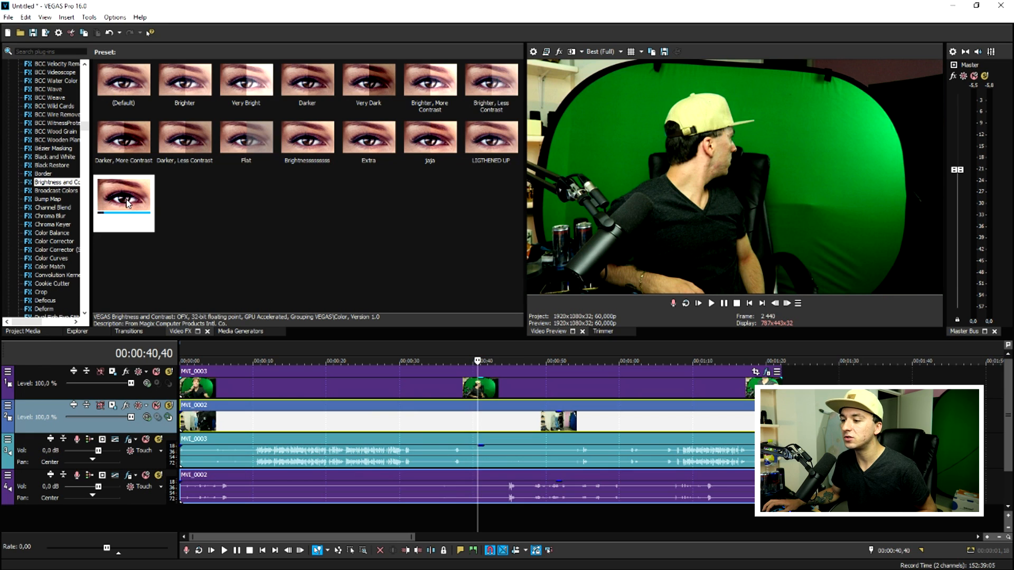
left_click_drag(119, 213, 376, 377)
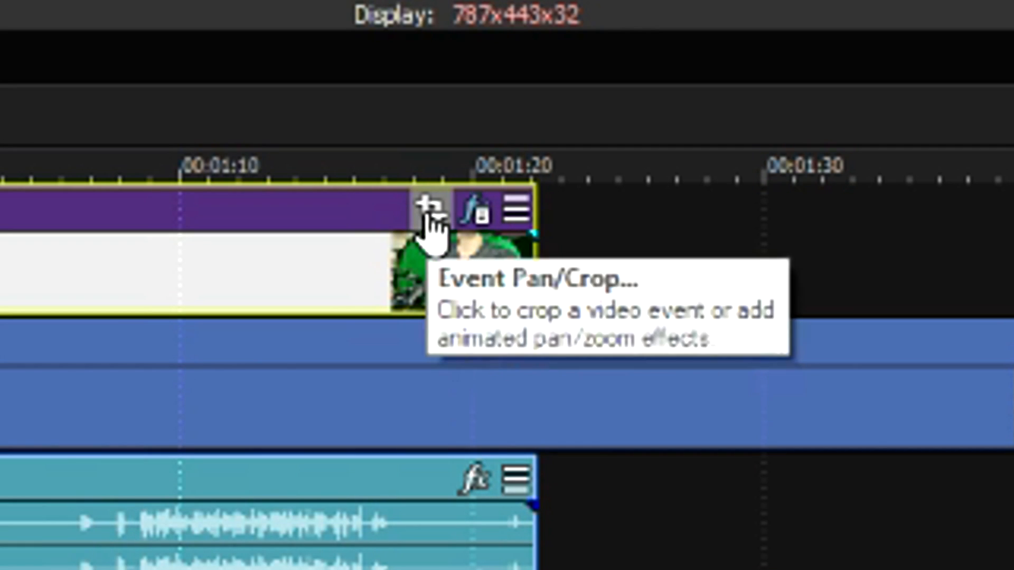
Step: Enable masking in the MVI_0003 clip's Pan/Crop and draw a closed anchor-point mask around the person, the desk and the surrounding green screen
left_click(429, 217)
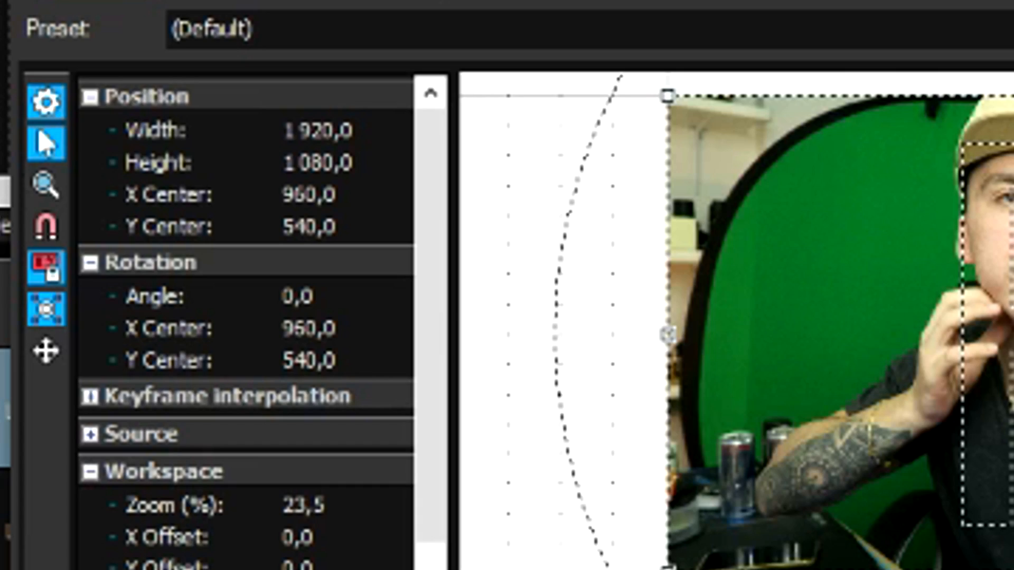
left_click(257, 232)
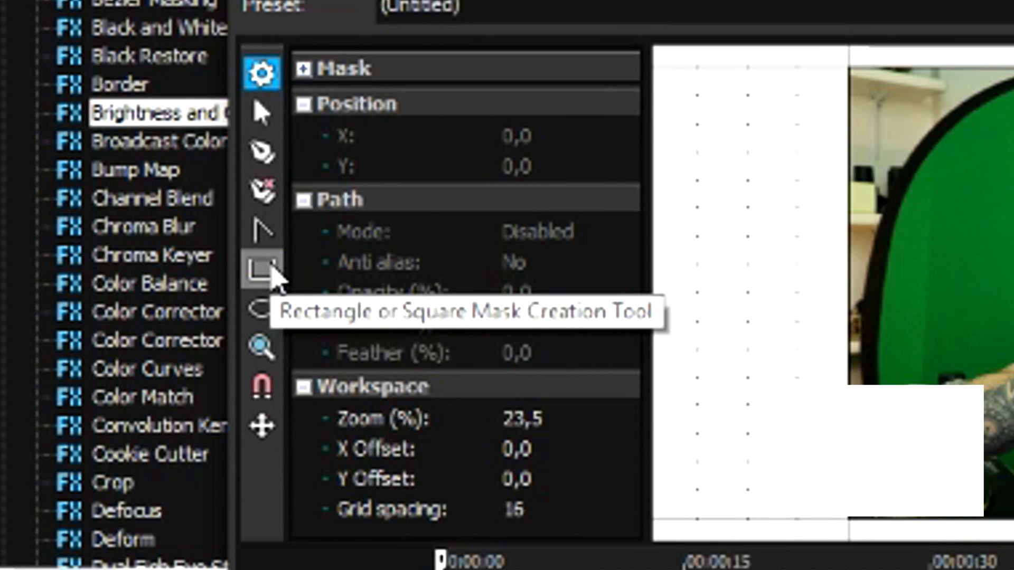
left_click(263, 270)
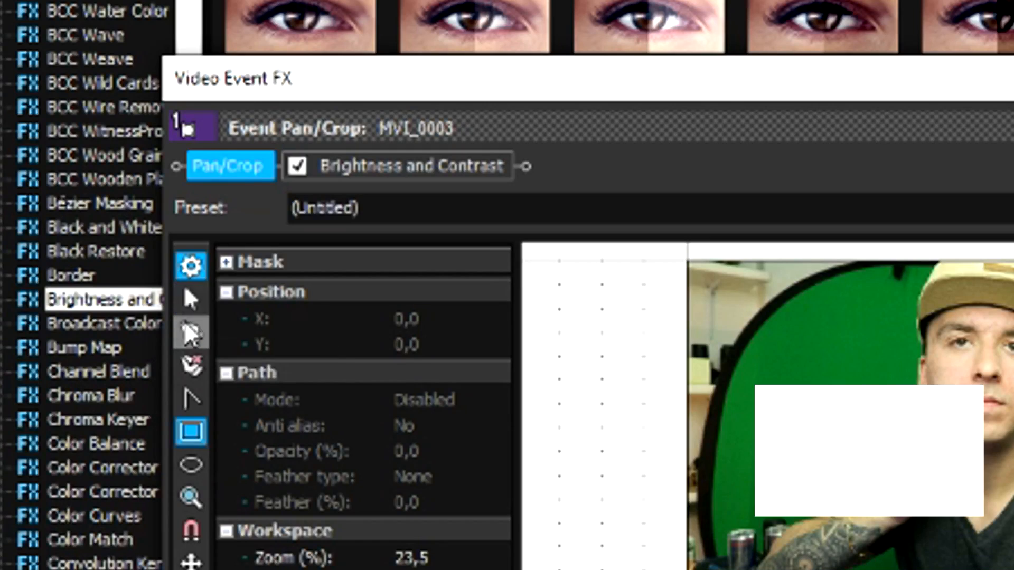
left_click(190, 334)
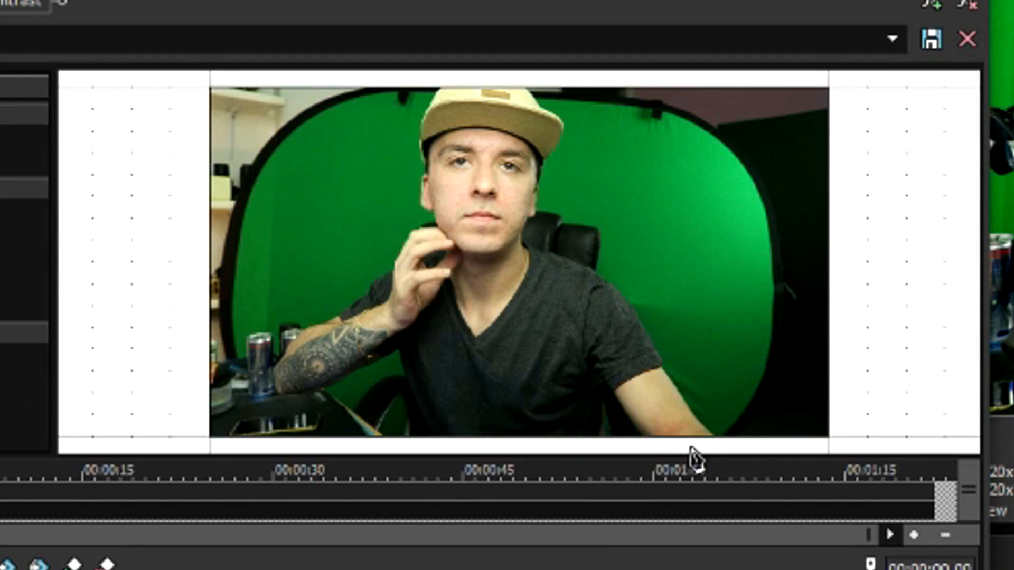
left_click(665, 314)
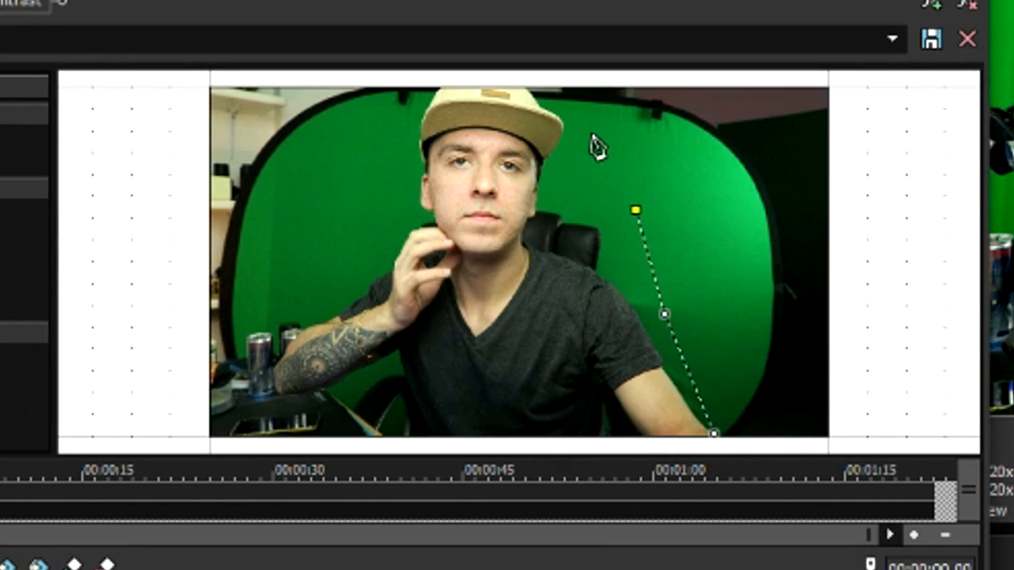
left_click(583, 107)
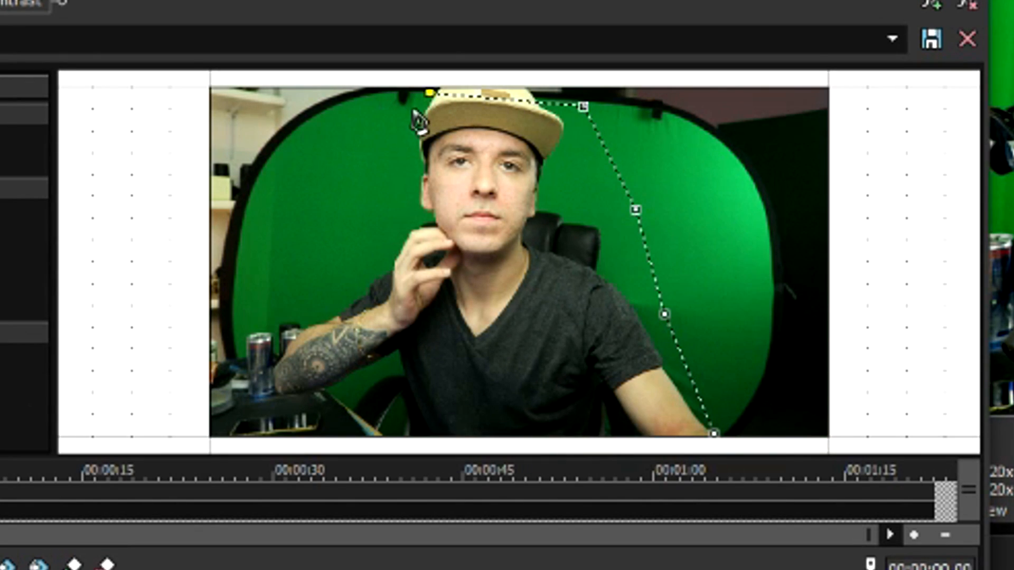
left_click(369, 102)
left_click(309, 134)
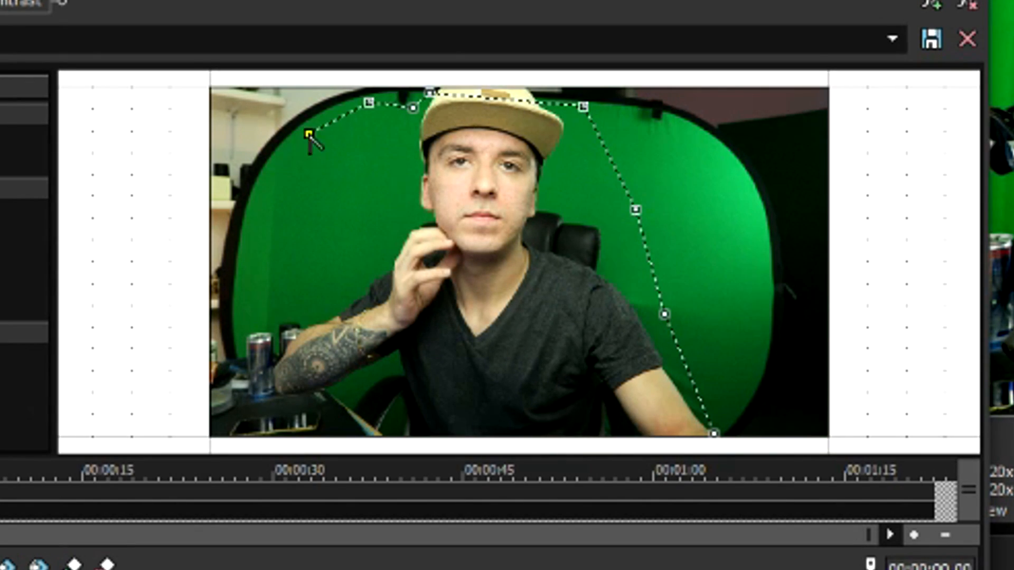
left_click(245, 261)
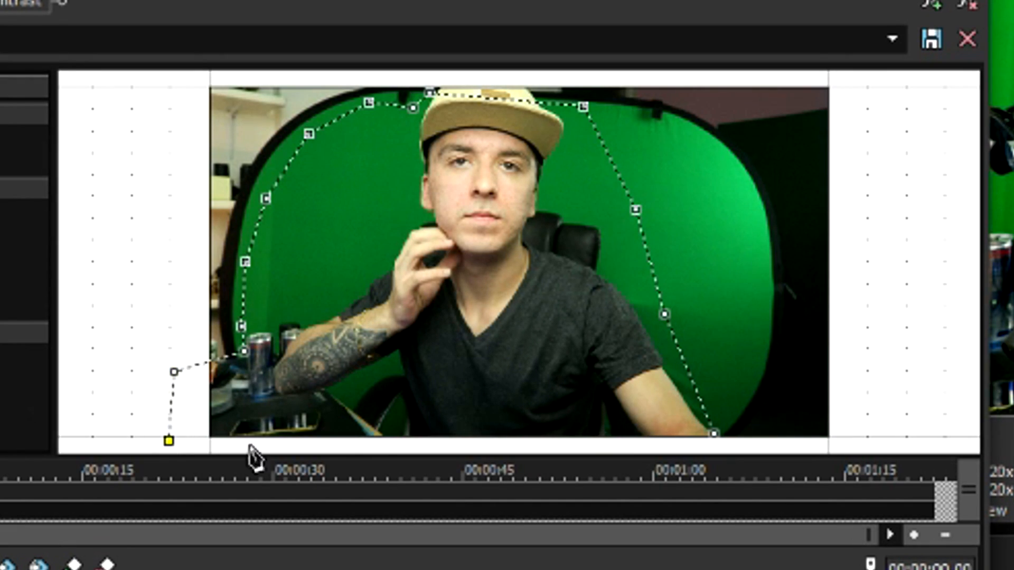
left_click(715, 435)
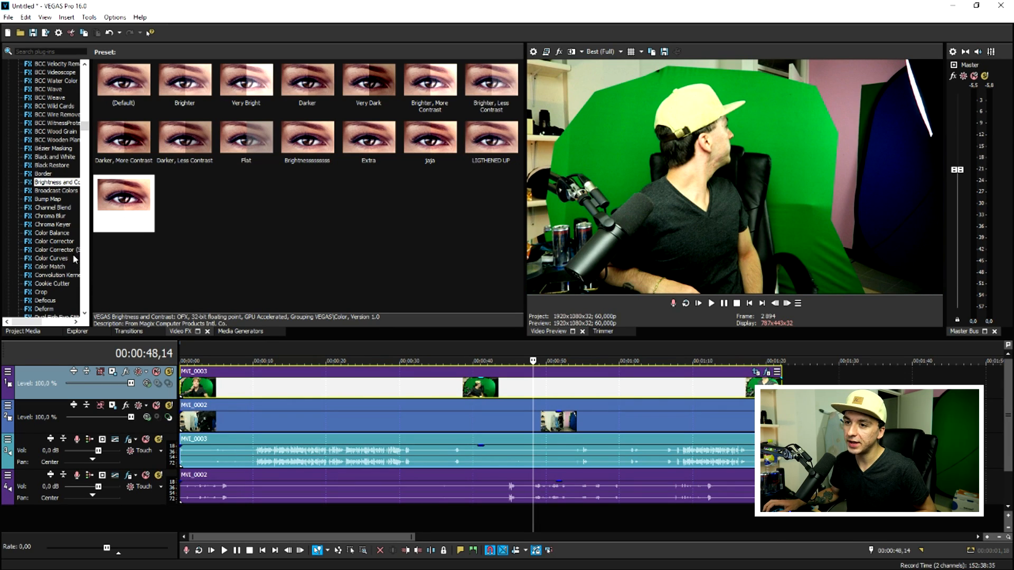
Step: Apply the default Chroma Keyer effect to the MVI_0003 clip
scroll(70, 252, "down", 1)
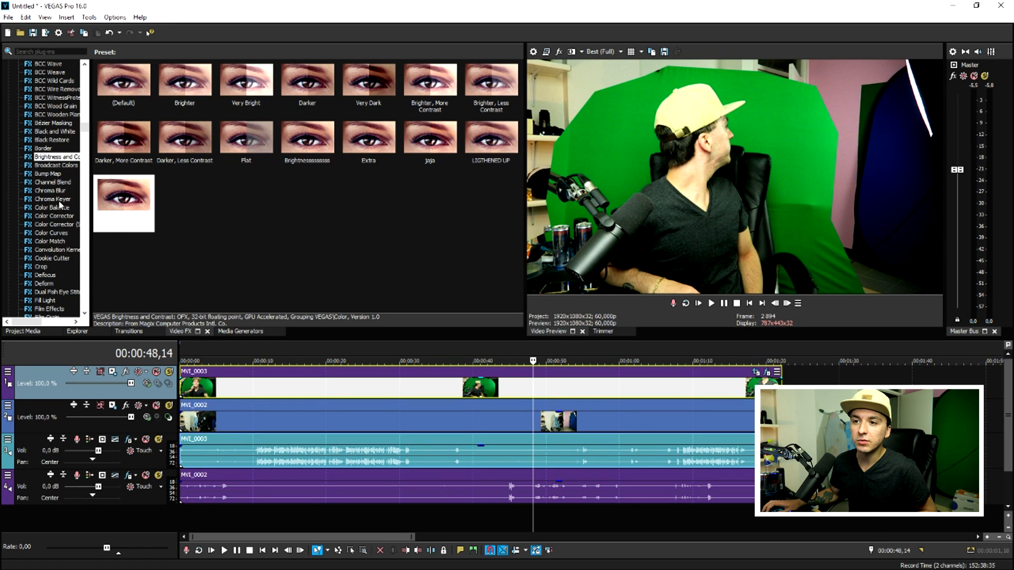
left_click(61, 201)
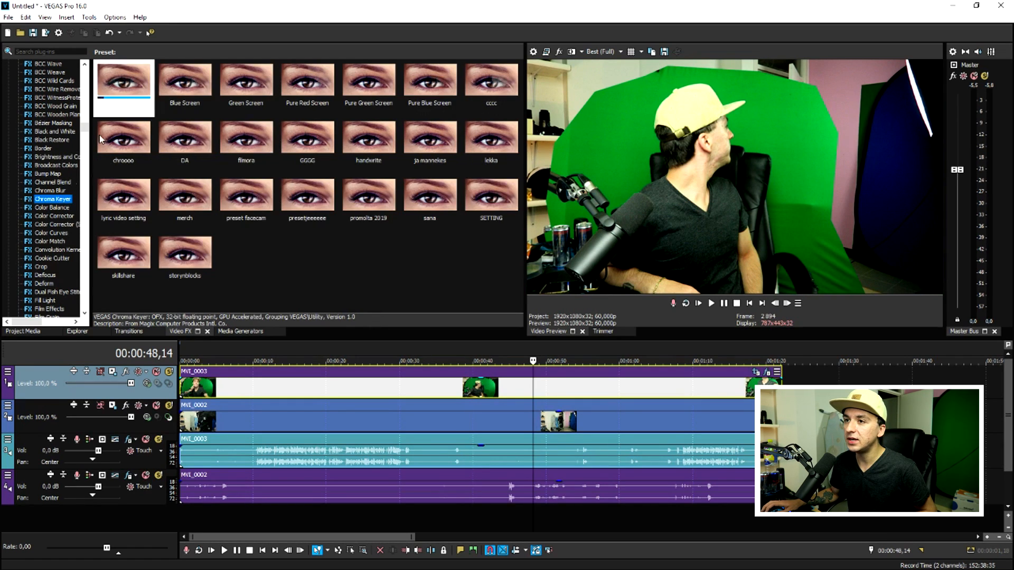
left_click_drag(124, 87, 497, 391)
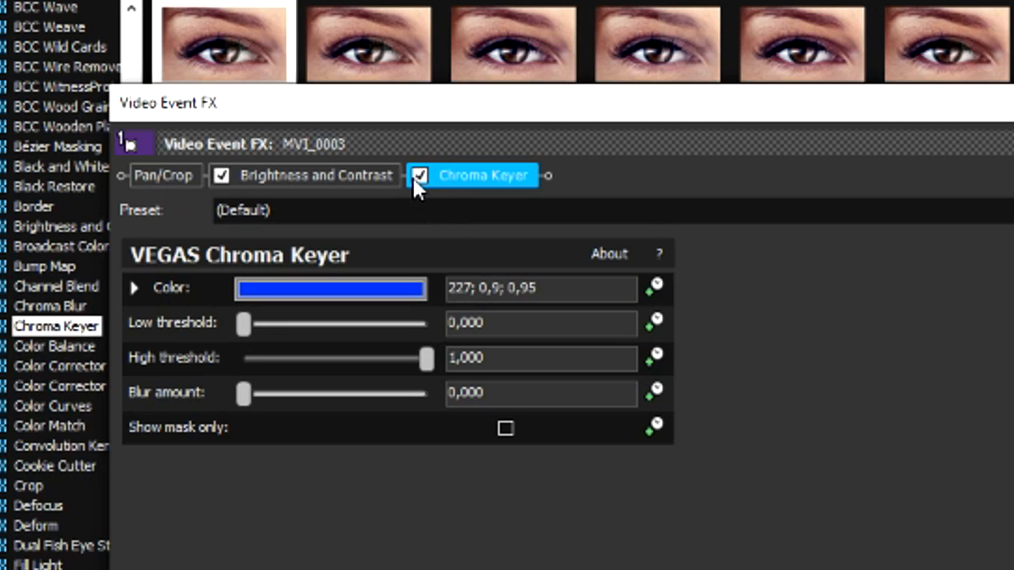
Step: Sample the green screen as the Chroma Keyer colour with the keyer temporarily disabled, re-enable it, and lower the high threshold to remove the green
left_click(418, 174)
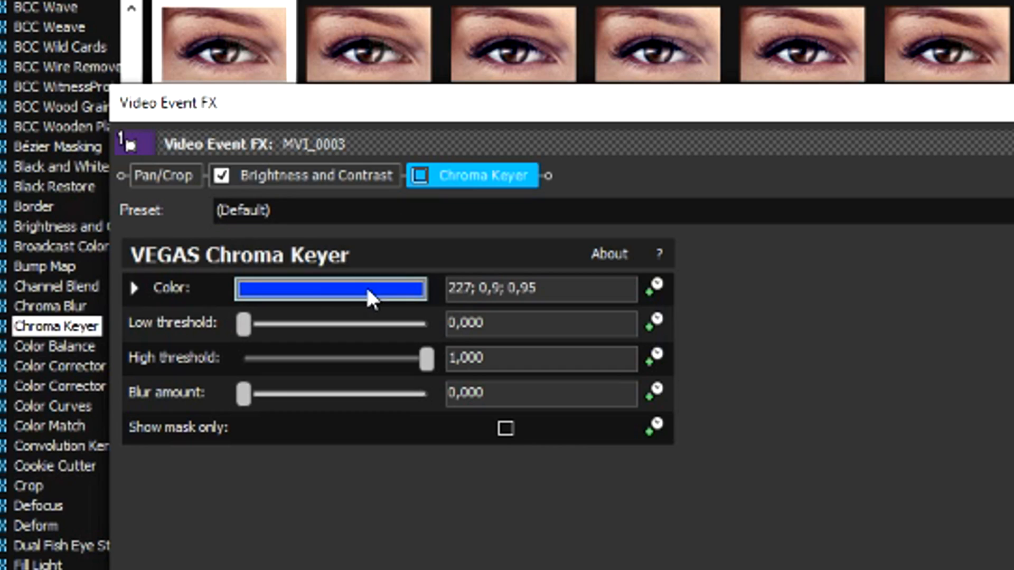
left_click(334, 288)
left_click(302, 321)
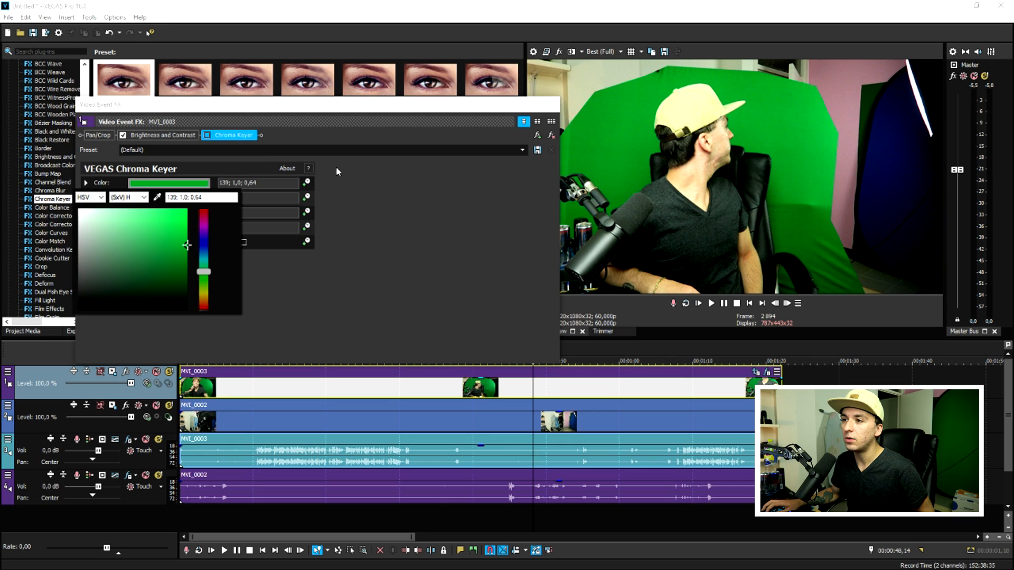
left_click(336, 166)
left_click(512, 237)
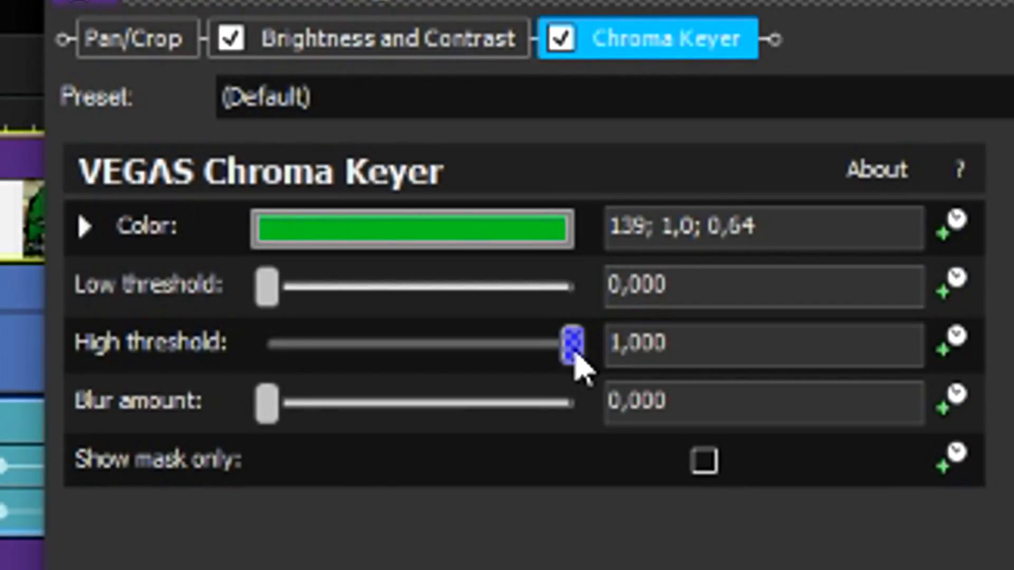
left_click_drag(573, 344, 340, 344)
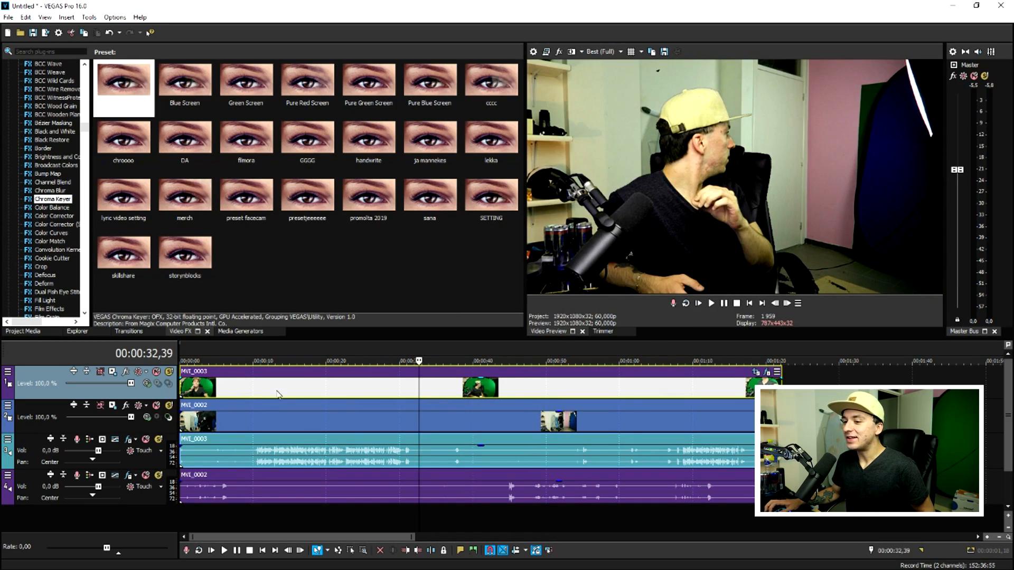
Step: Check the background behind the keyed subject by temporarily lowering the MVI_0003 clip's opacity to 0 %
left_click(262, 396)
left_click(294, 397)
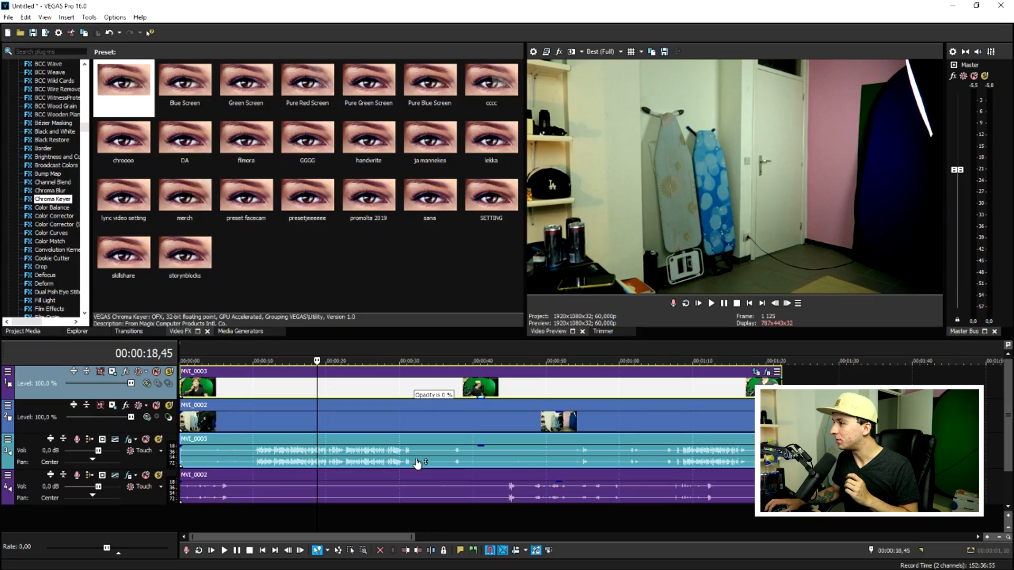
left_click_drag(434, 324, 430, 413)
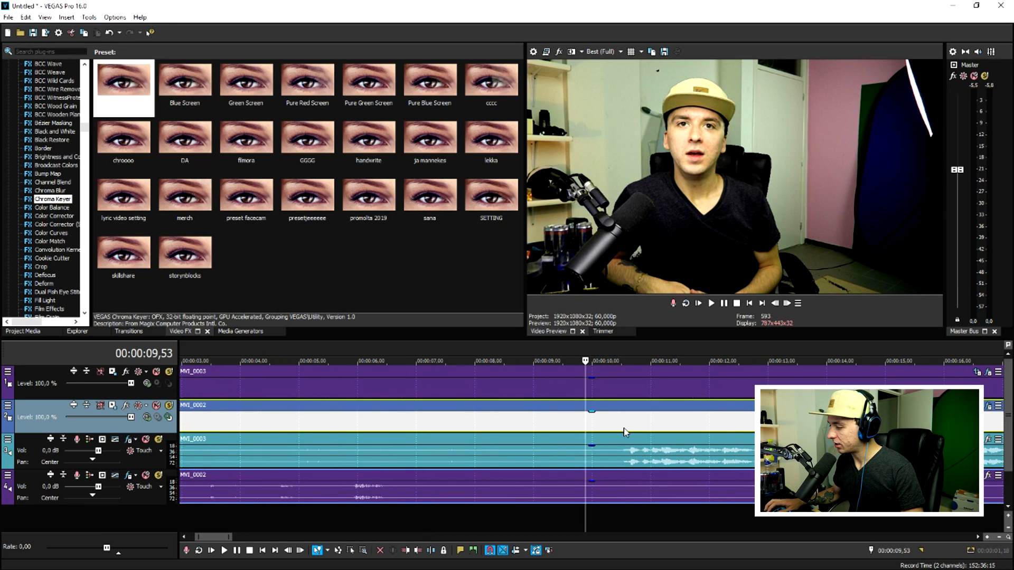
Step: Play through to the end of the talking section and trim the start of the MVI_0002 clip and its audio to about 00:00:30
scroll(624, 429, "down", 3)
key("space")
key("space")
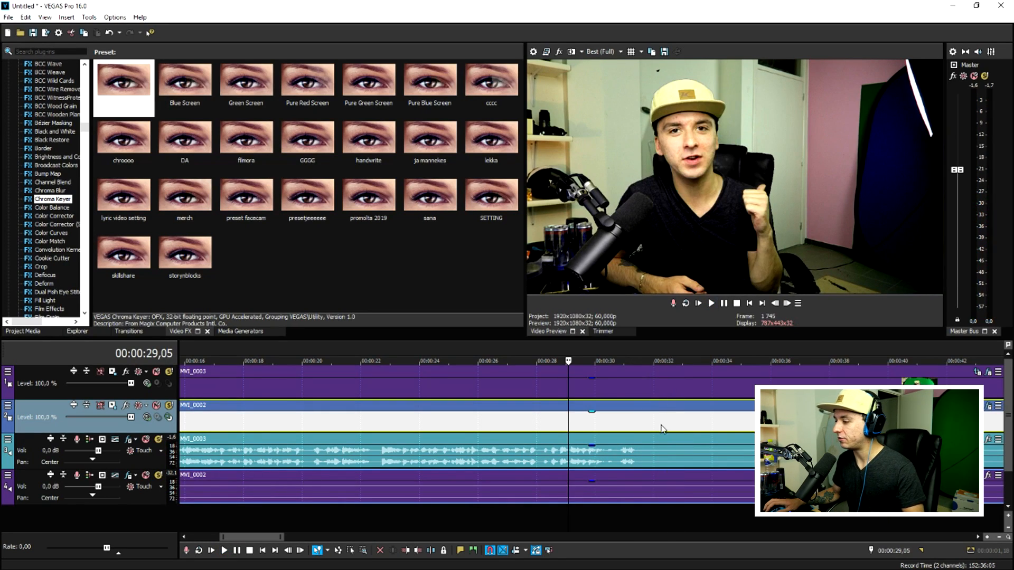
scroll(642, 425, "down", 5)
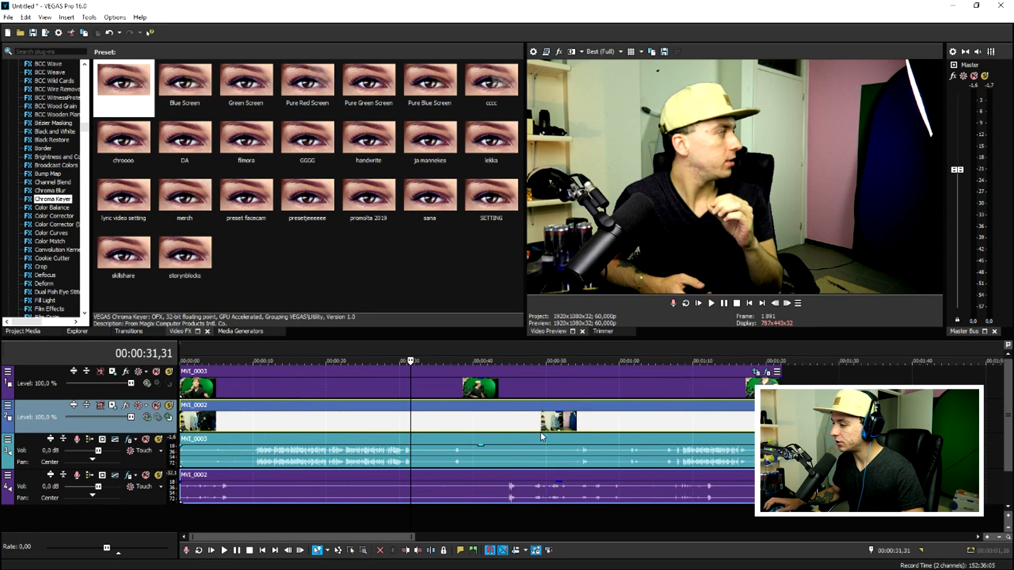
left_click_drag(183, 417, 404, 439)
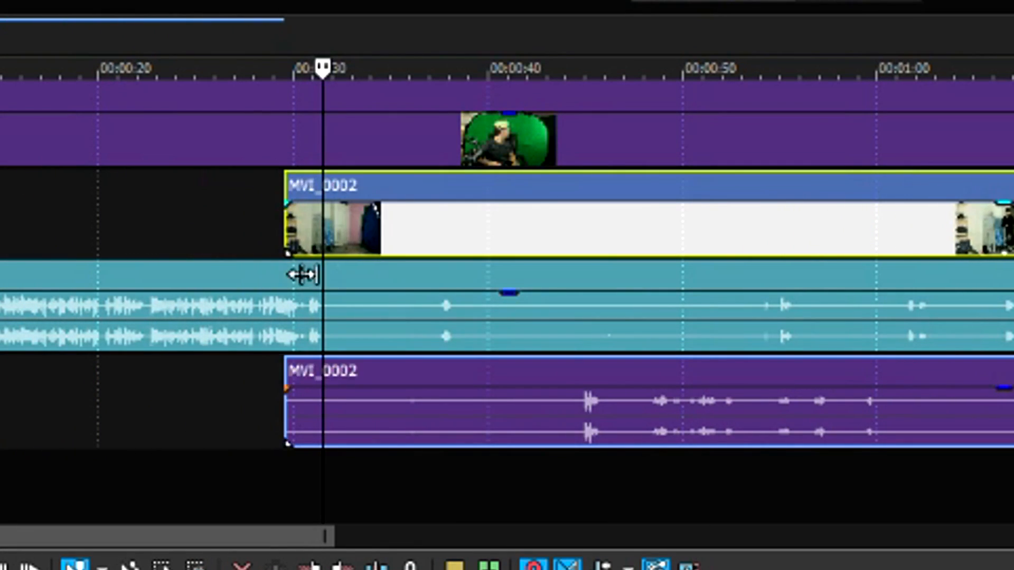
Step: Trim the start of the MVI_0002 clip and its audio to about 00:00:44, and move both to start at about 00:00:28
left_click_drag(303, 275, 575, 261)
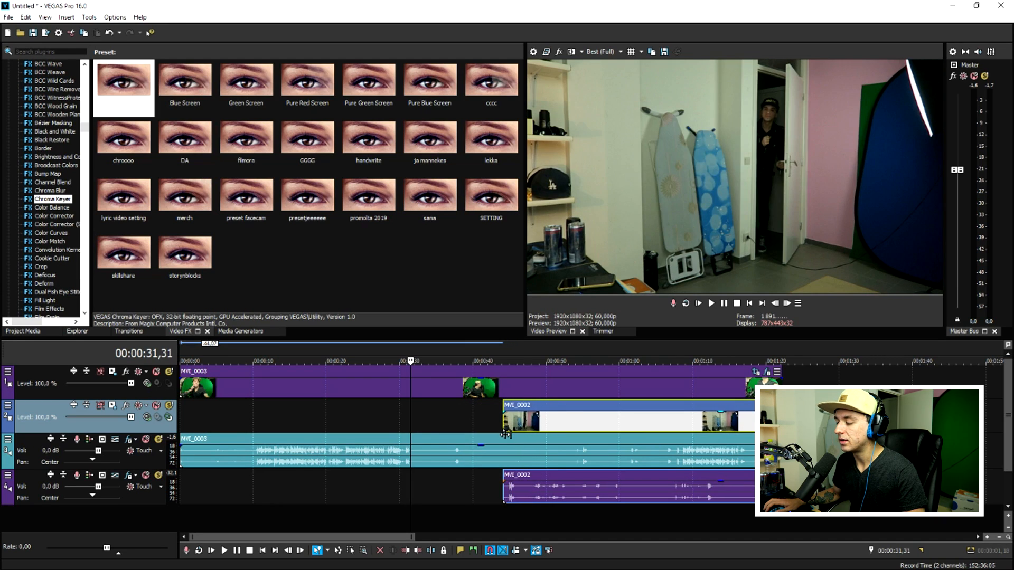
left_click_drag(538, 435, 412, 423)
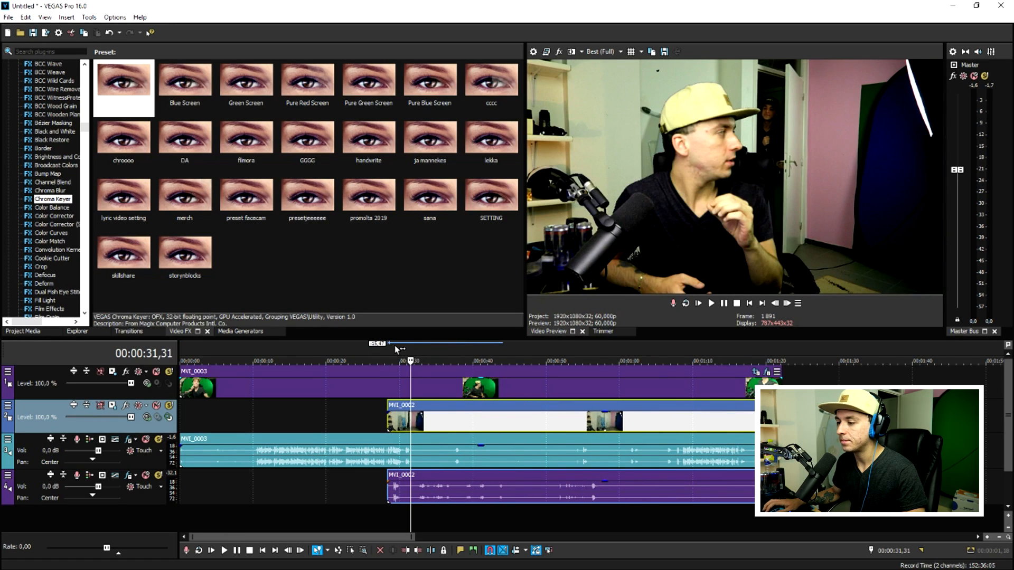
Step: Play the moment the subject turns around from about 00:00:30 and shift the MVI_0002 clip with its audio 29 frames earlier
key("space")
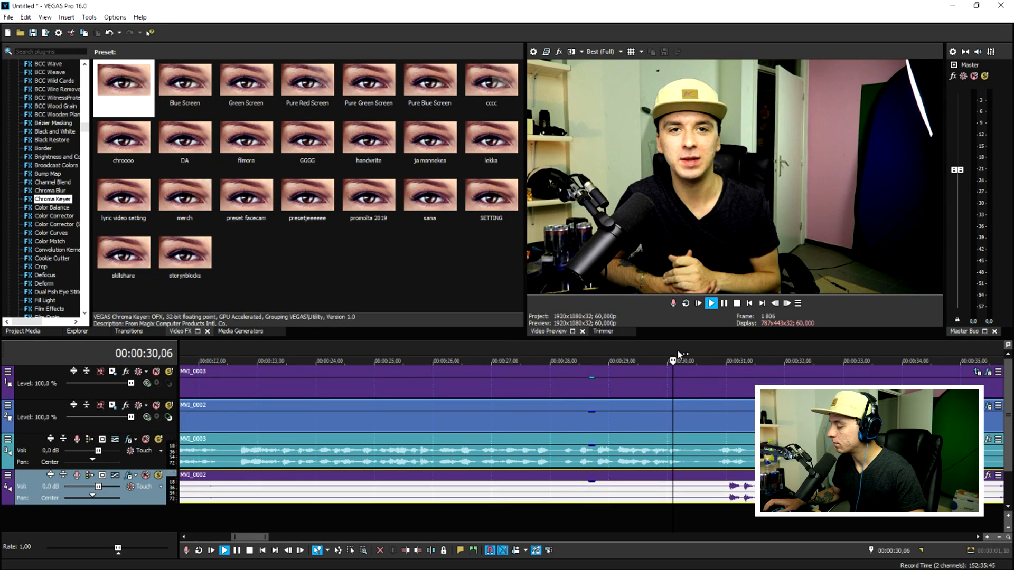
scroll(678, 353, "up", 1)
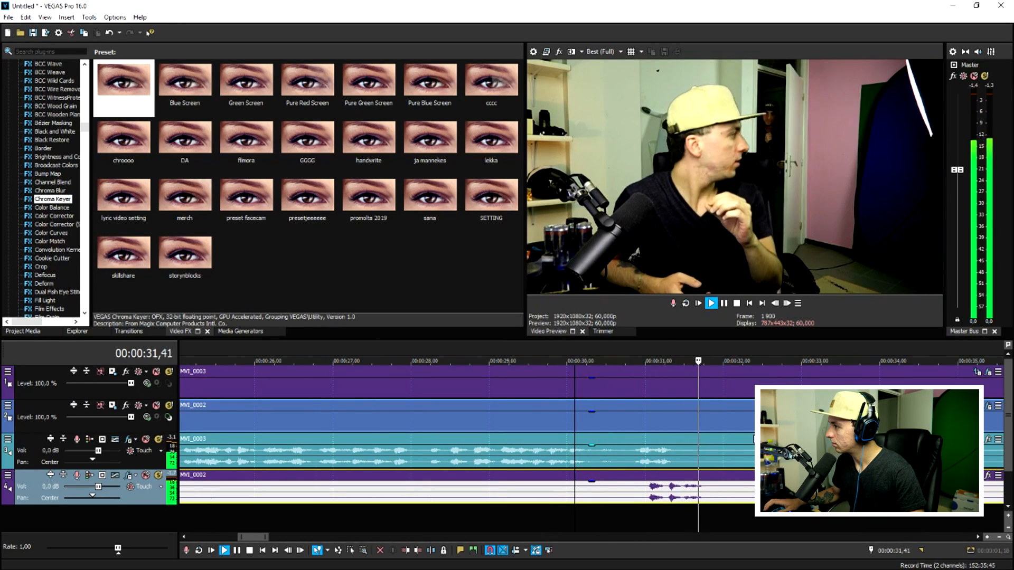
key("space")
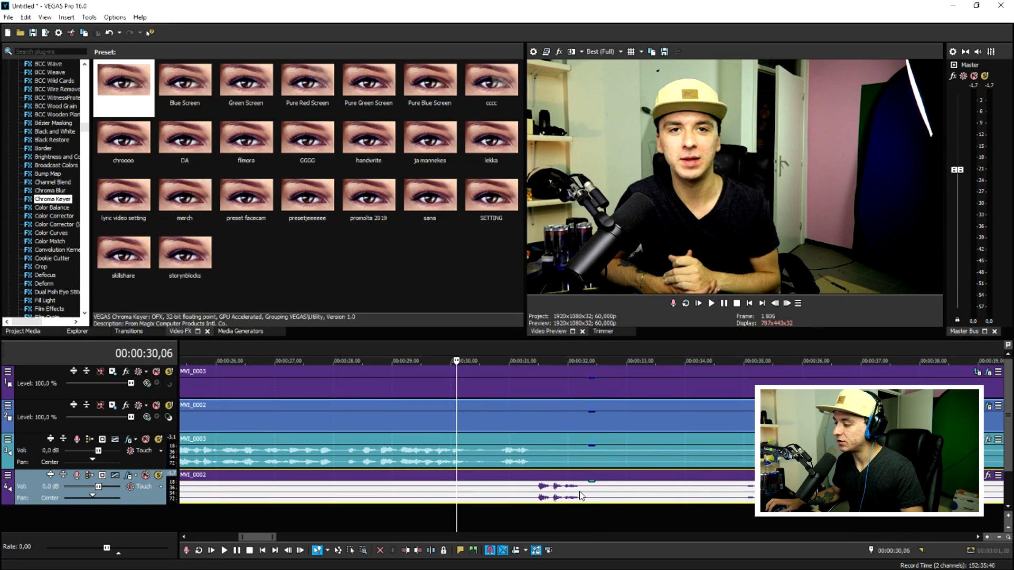
key("space")
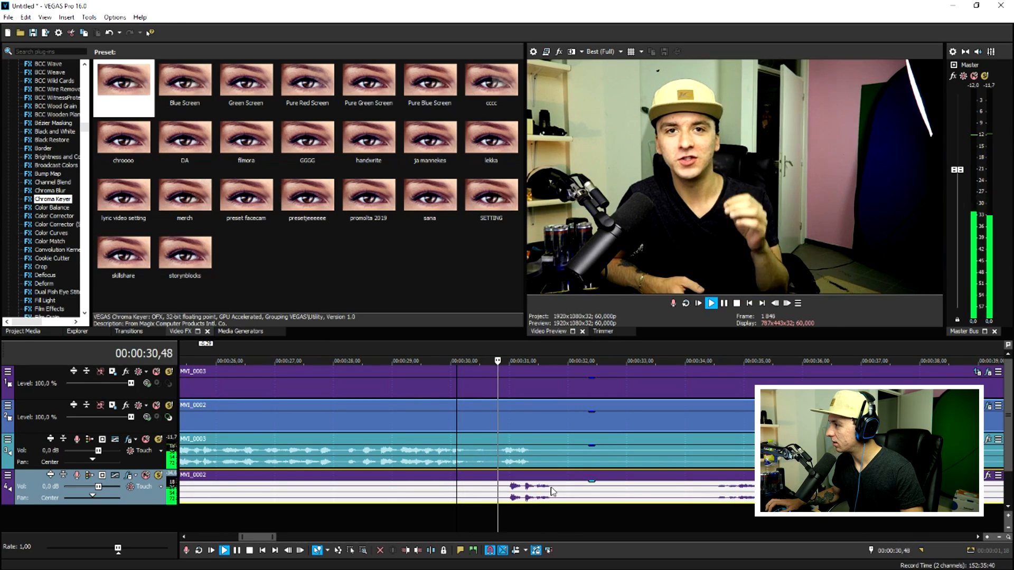
scroll(550, 487, "down", 3)
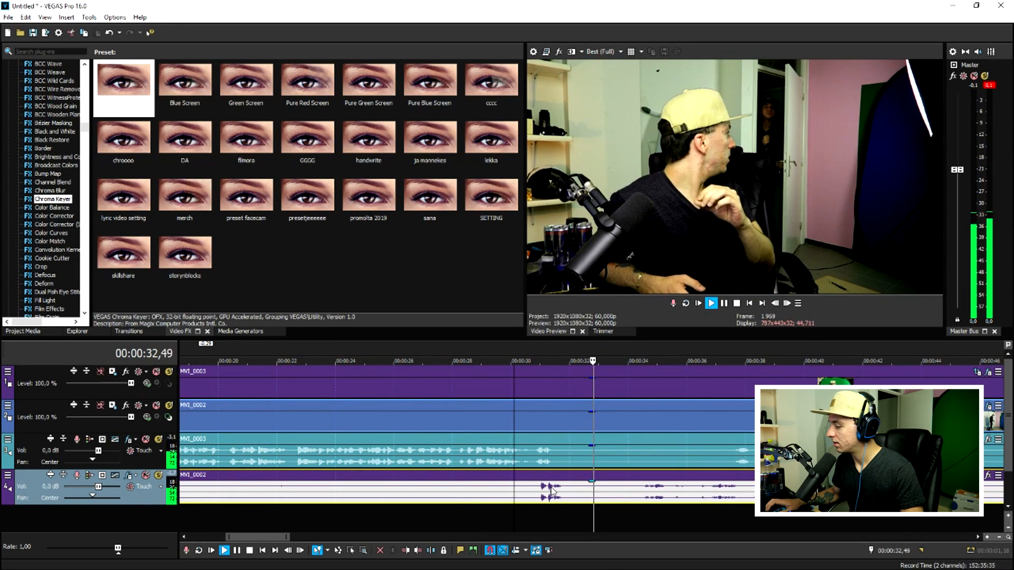
scroll(550, 487, "down", 2)
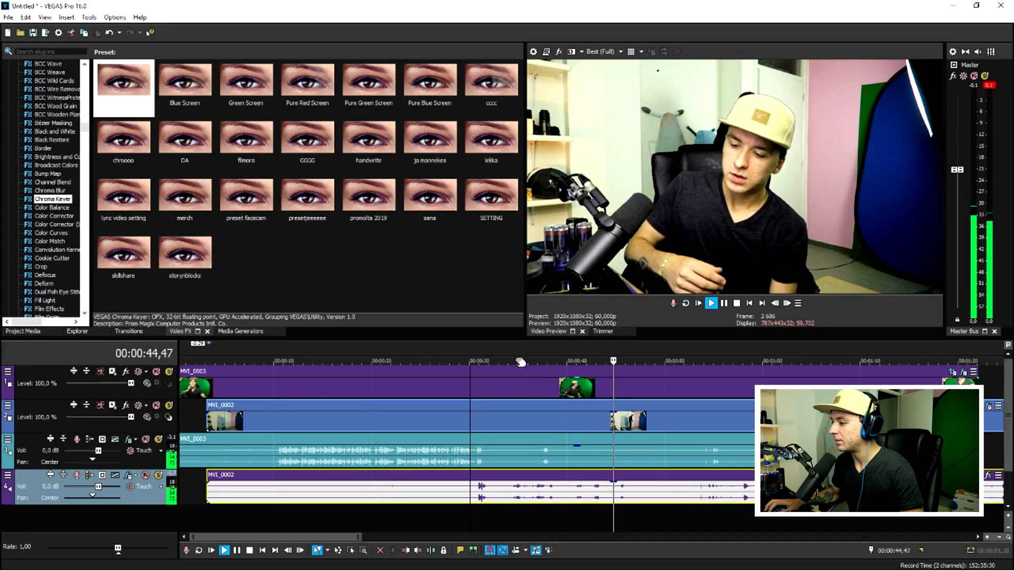
Step: Inspect the composite between about 00:00:30 and 00:00:40 to check the second person behind the keyed subject
left_click(513, 347)
left_click(528, 347)
left_click_drag(538, 350, 571, 350)
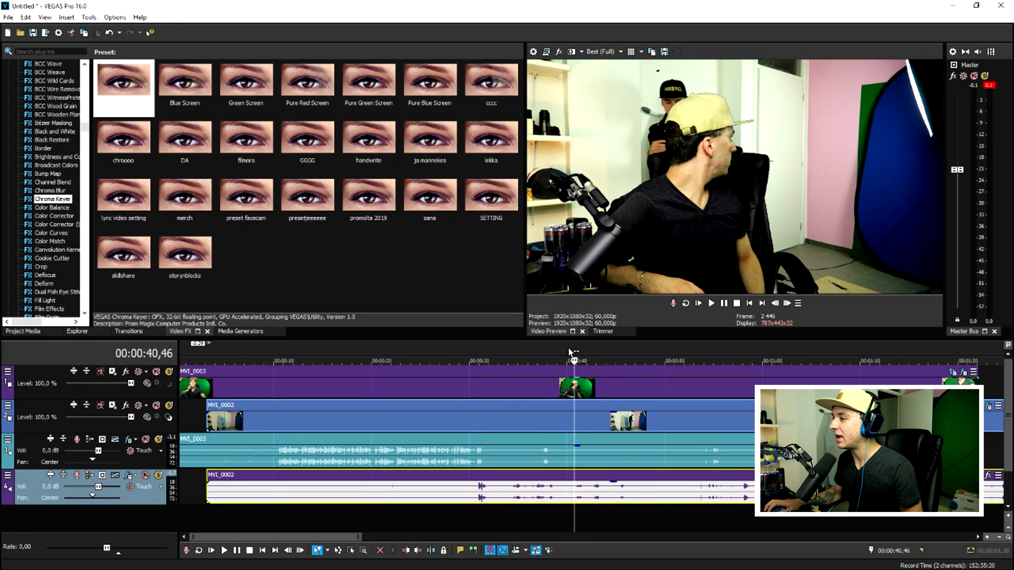
left_click(566, 348)
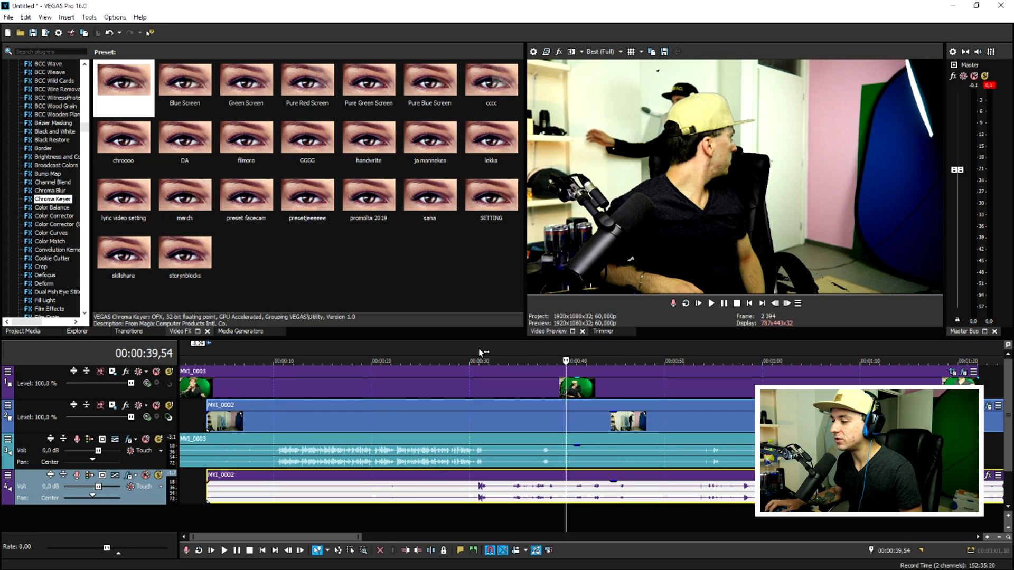
left_click(479, 349)
scroll(479, 349, "up", 1)
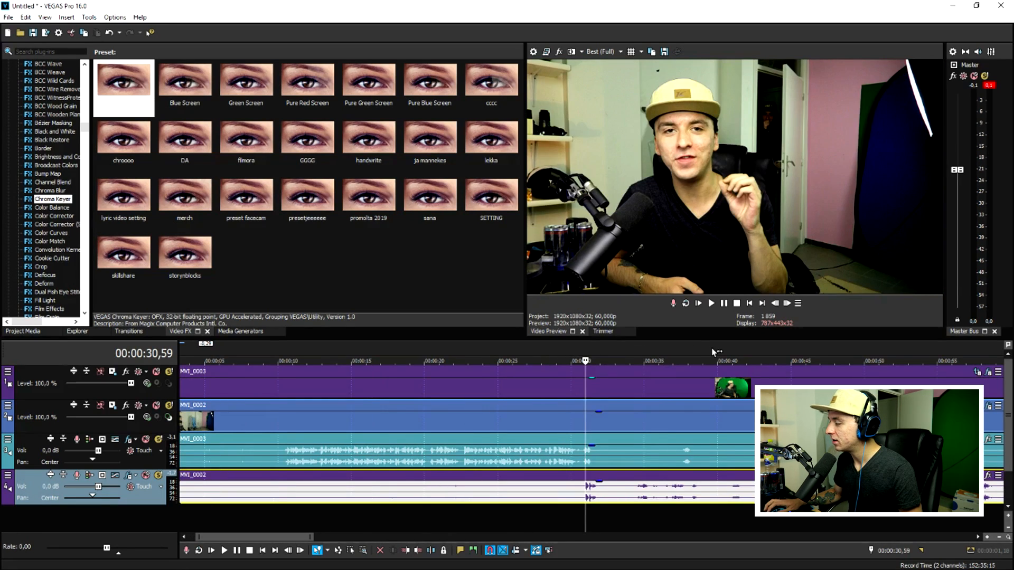